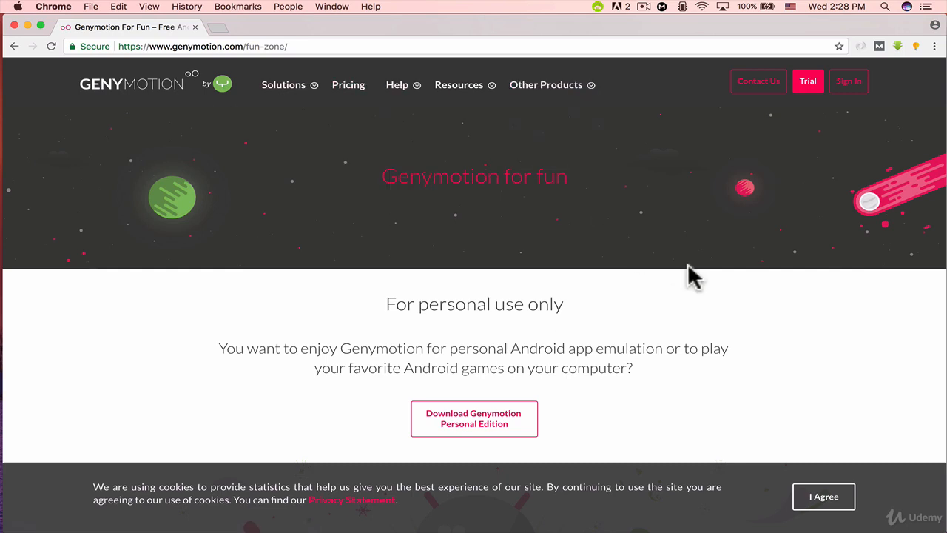
Return to the Google results, open the Genymotion For Fun page, and request the Genymotion Personal Edition download
click(14, 46)
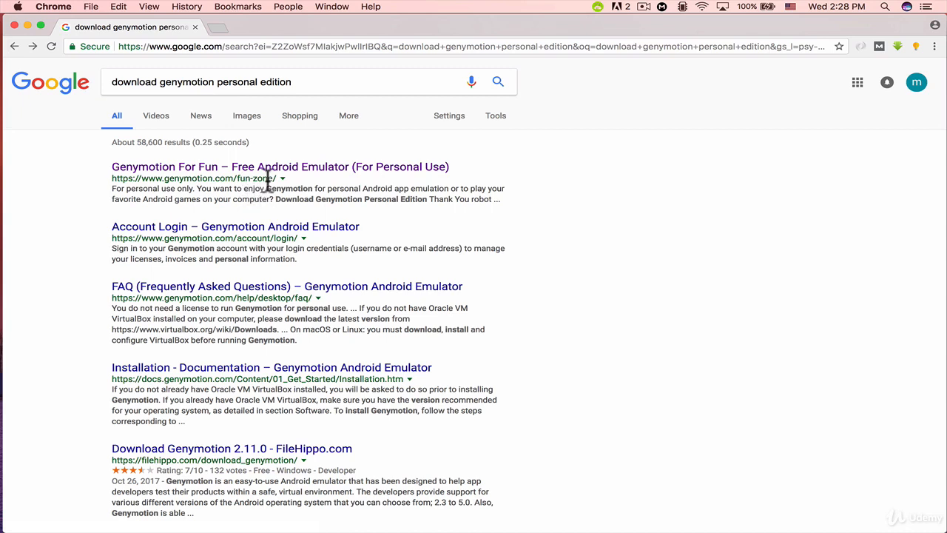
click(237, 172)
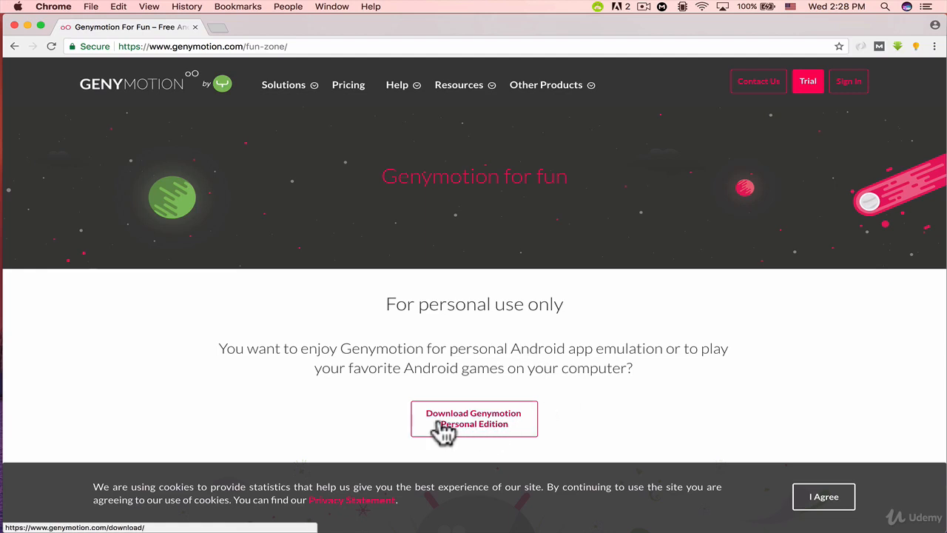
click(467, 428)
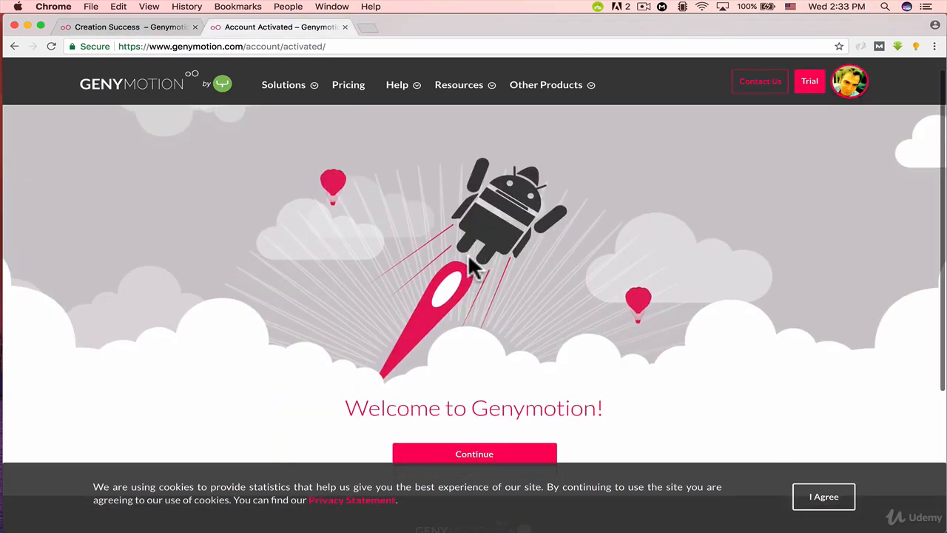
Continue from the account welcome page to the downloads and download Genymotion 2.11.0 for Mac OSX
scroll(474, 268, down, 2)
scroll(482, 296, up, 1)
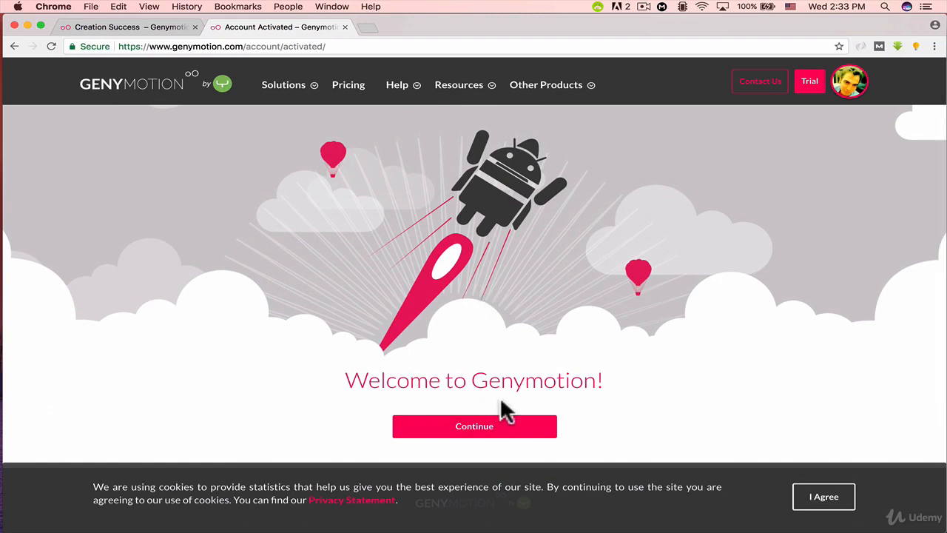
click(474, 434)
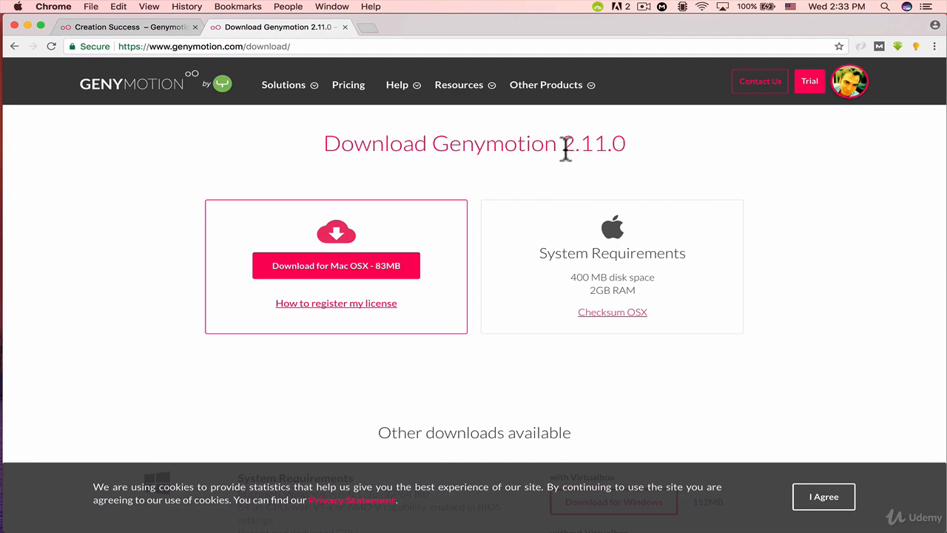
triple_click(567, 148)
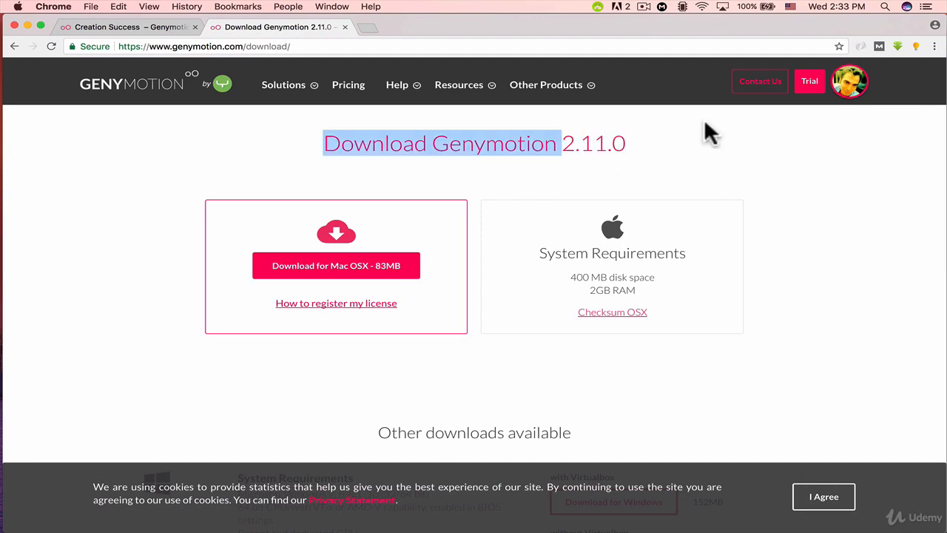
triple_click(598, 144)
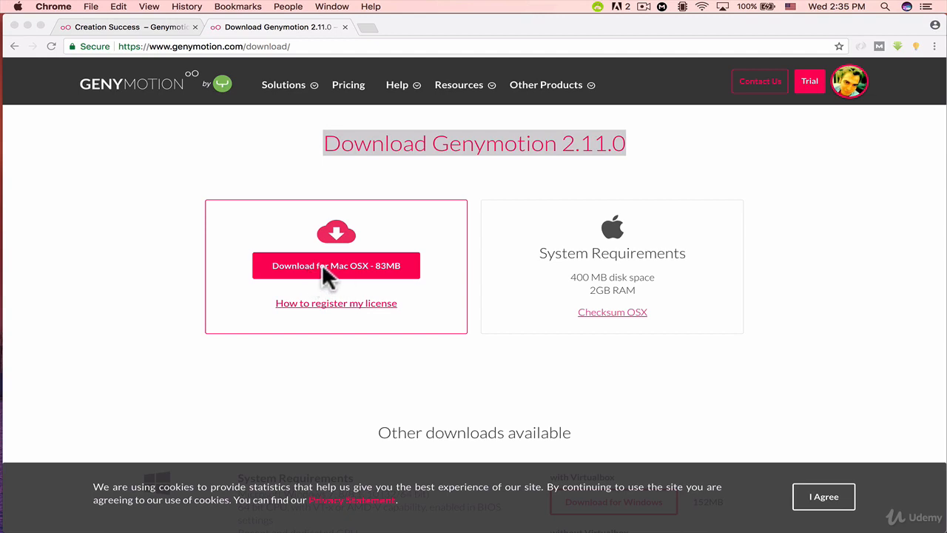
click(389, 228)
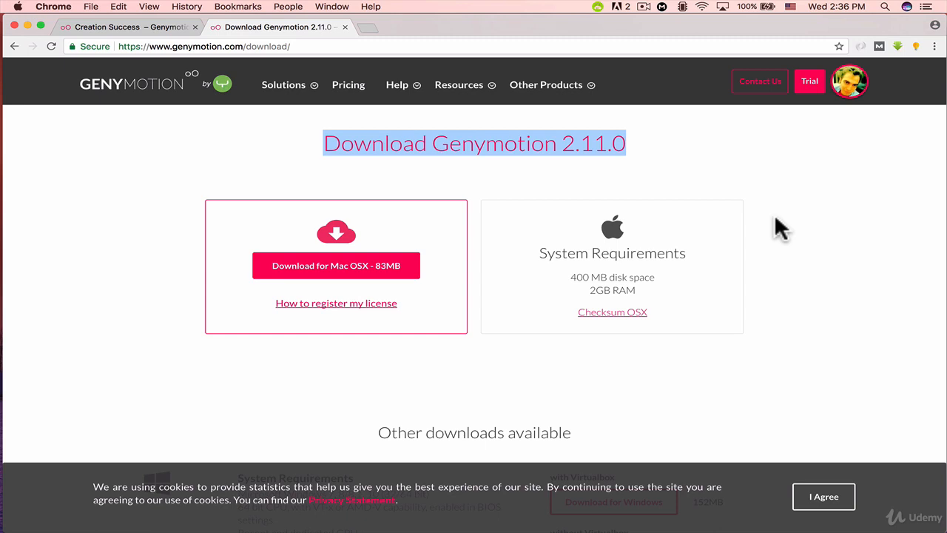
click(397, 268)
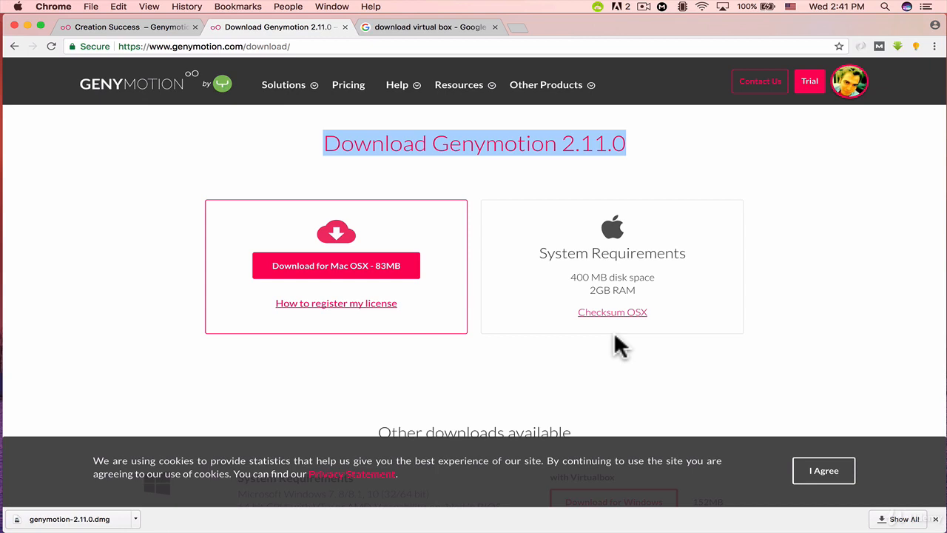
Open the Oracle VM VirtualBox Downloads page from the "download virtual box" Google results
click(411, 23)
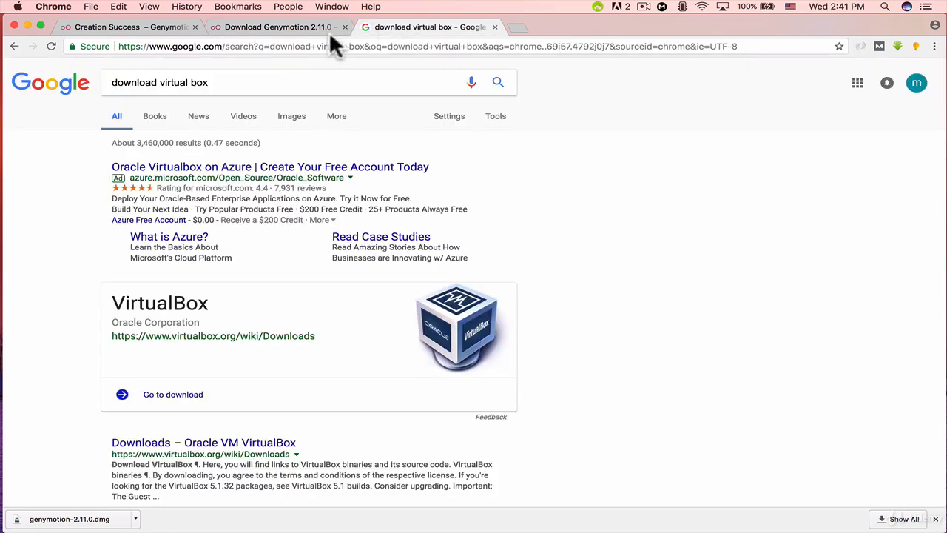
double_click(152, 83)
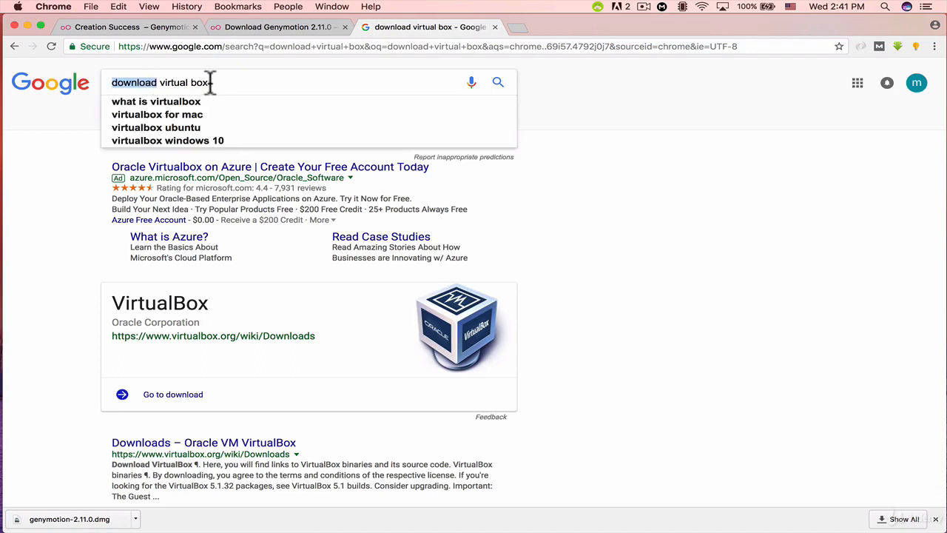
click(632, 182)
scroll(633, 182, down, 4)
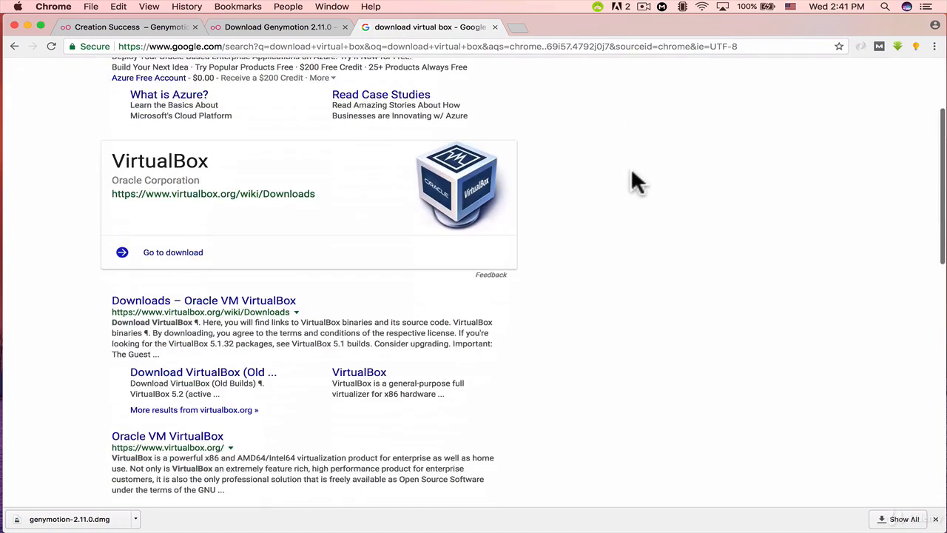
scroll(631, 172, down, 1)
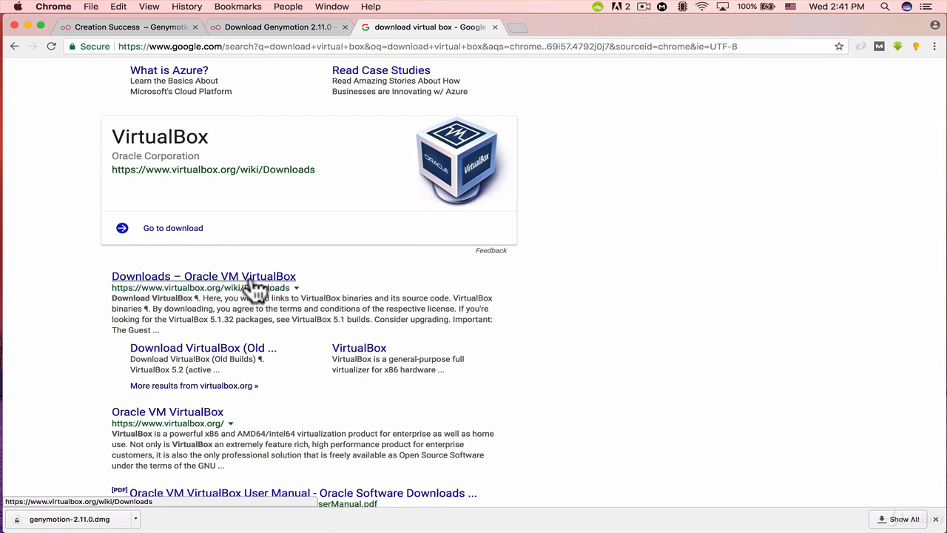
click(220, 281)
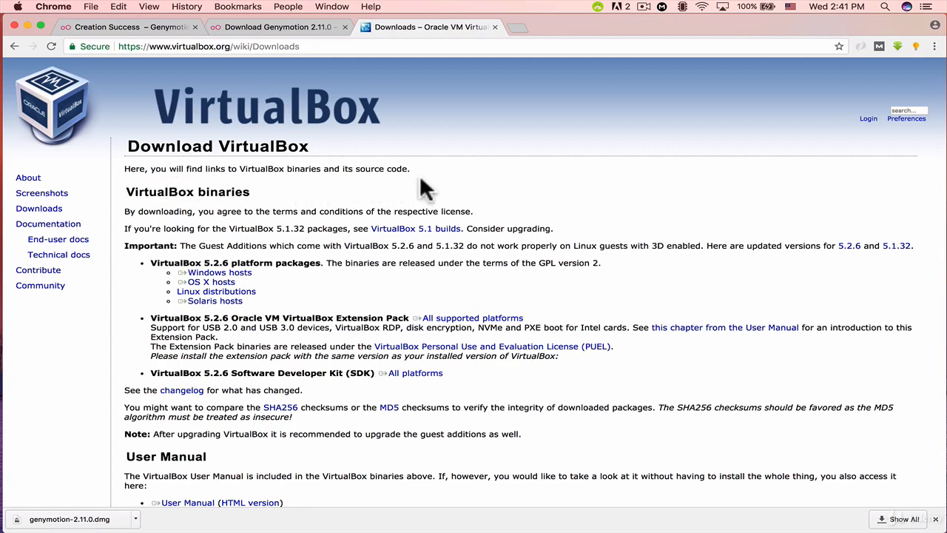
Download the VirtualBox 5.2.6 Oracle VM VirtualBox Extension Pack for all supported platforms
scroll(549, 331, down, 2)
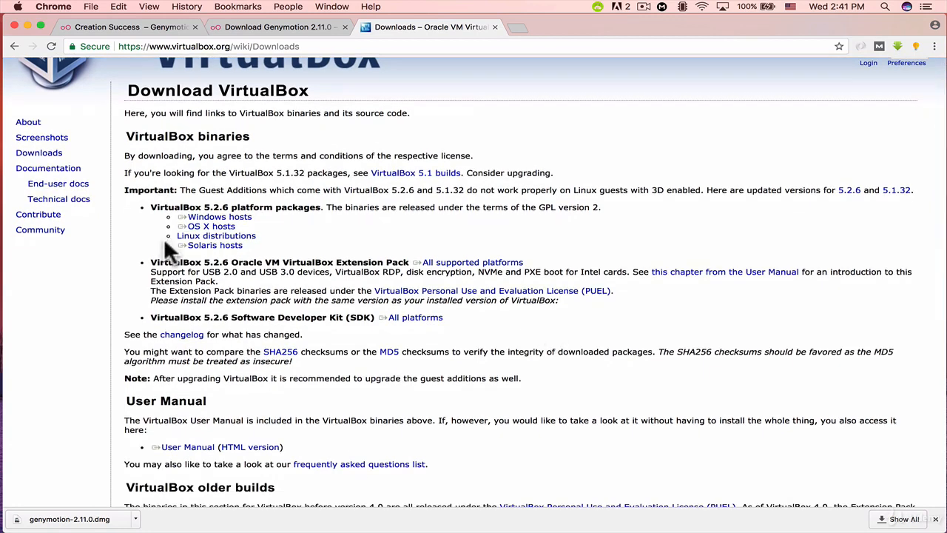
scroll(193, 296, down, 3)
scroll(193, 296, up, 3)
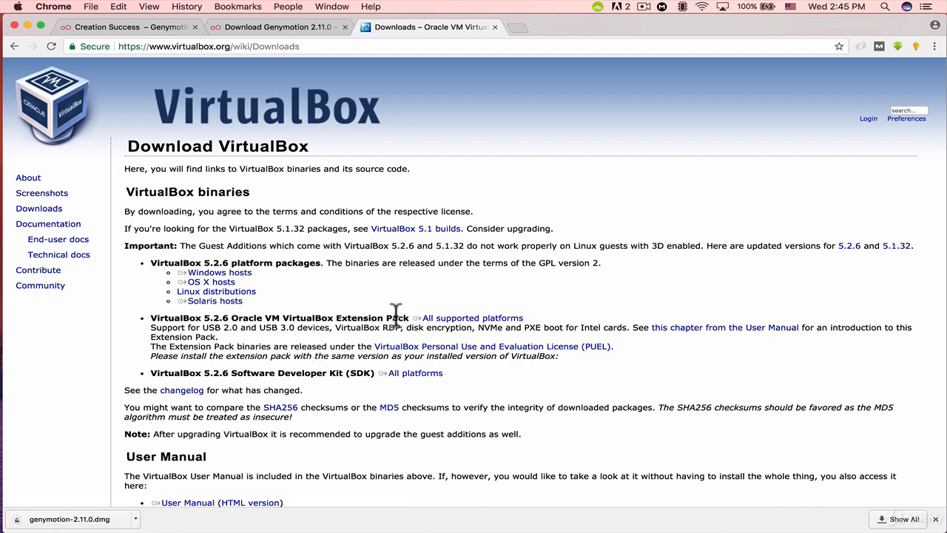
click(444, 320)
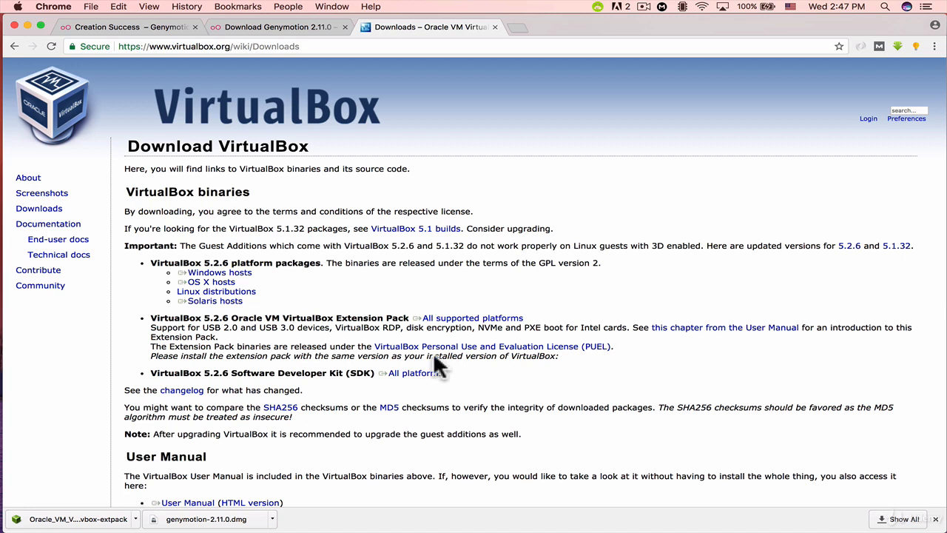
Install the downloaded Oracle VM VirtualBox Extension Pack, accept its license, and close Oracle VM VirtualBox Manager
click(78, 520)
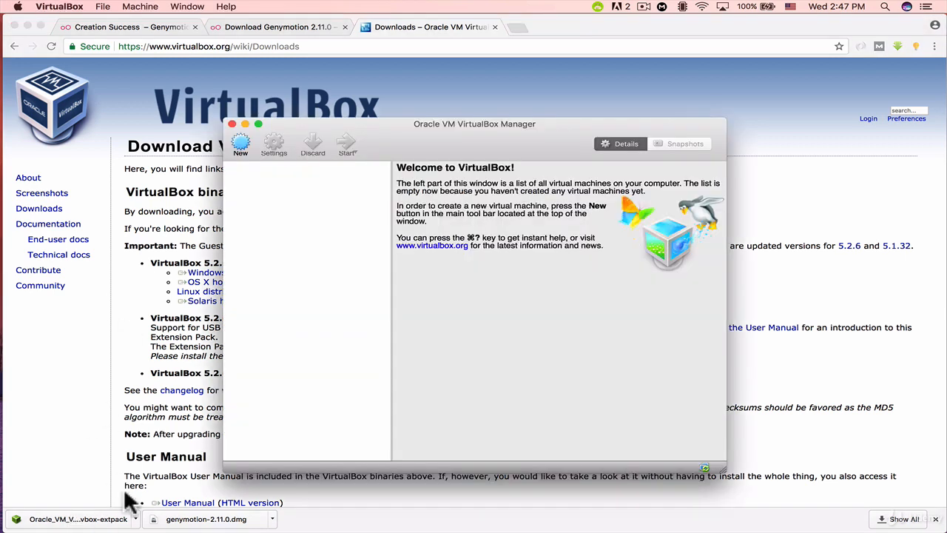
click(494, 274)
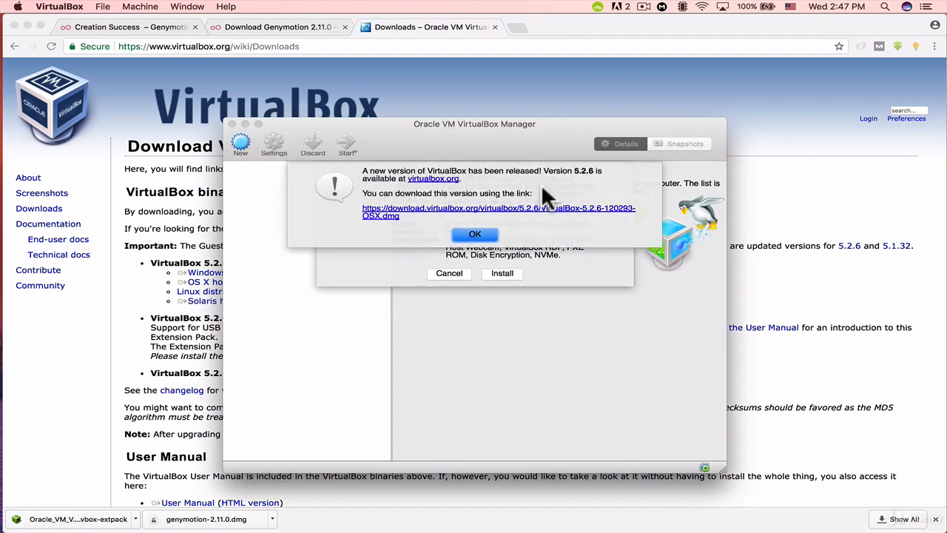
click(474, 233)
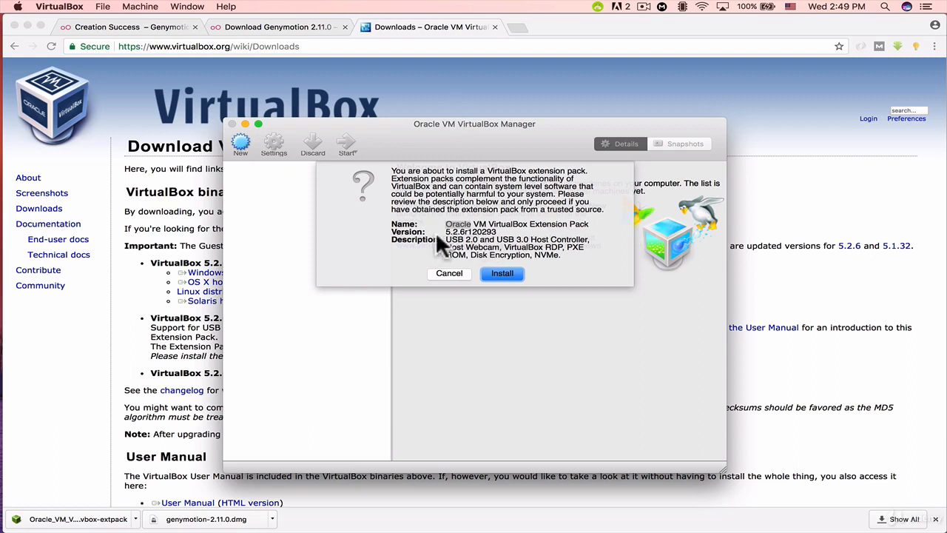
click(505, 272)
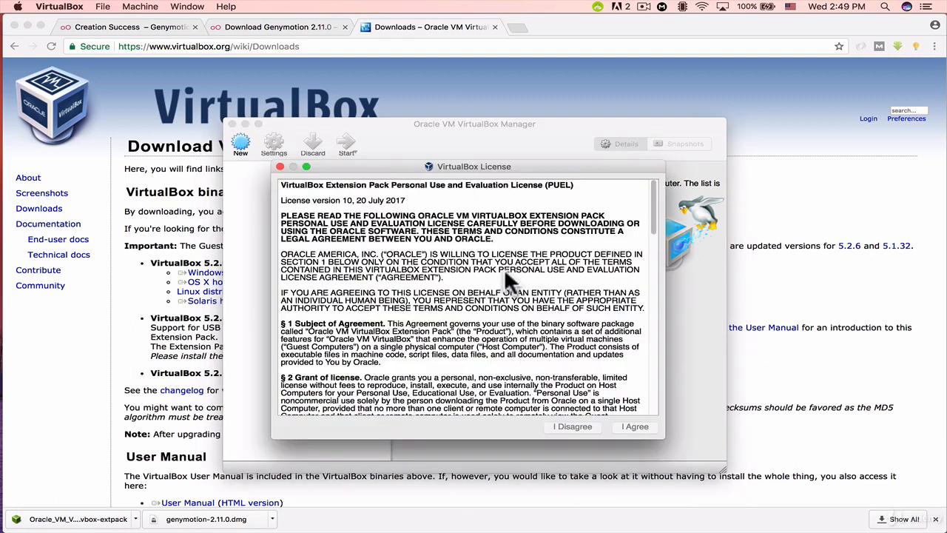
scroll(436, 359, down, 15)
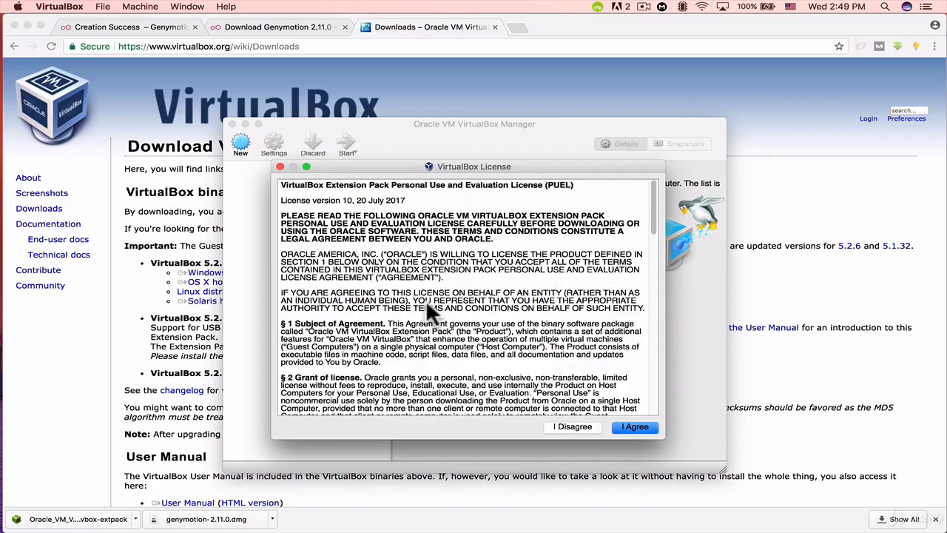
scroll(474, 320, down, 20)
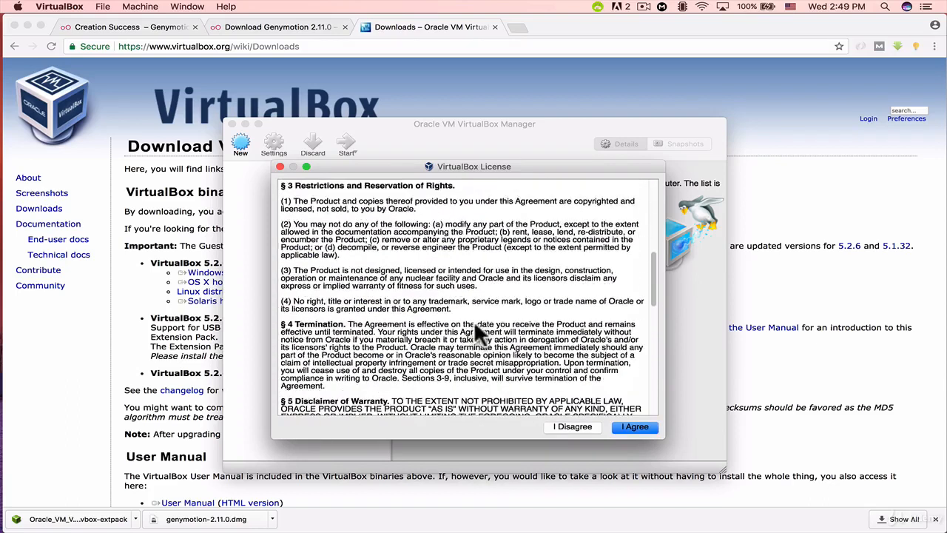
click(633, 428)
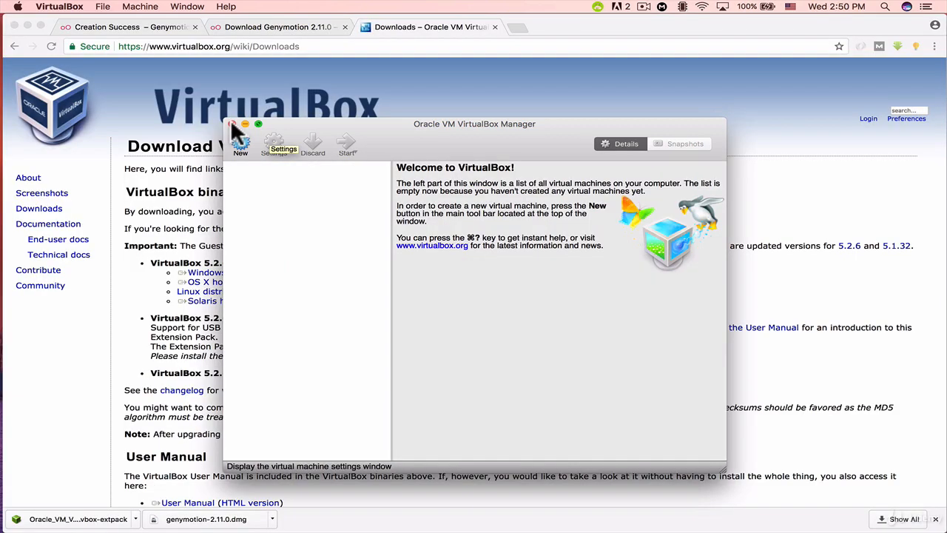
click(231, 125)
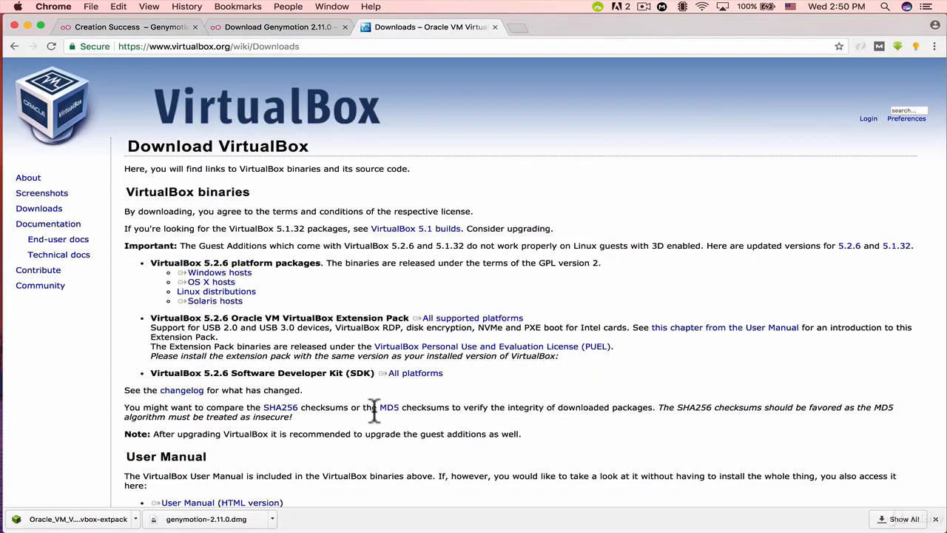
Copy Genymotion and Genymotion Shell from genymotion-2.11.0.dmg into the Applications folder, replacing the older versions, and close the installer window
click(210, 521)
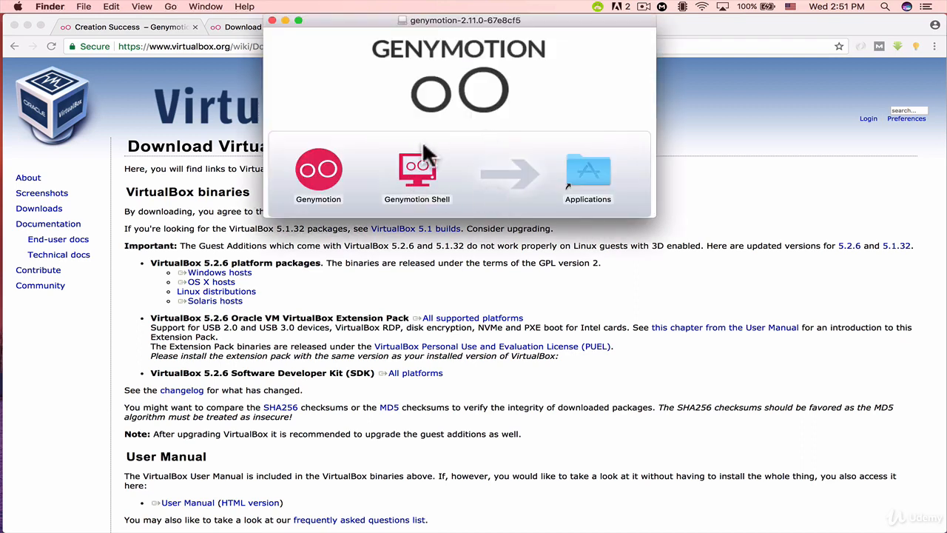
click(317, 174)
drag(315, 171, 577, 171)
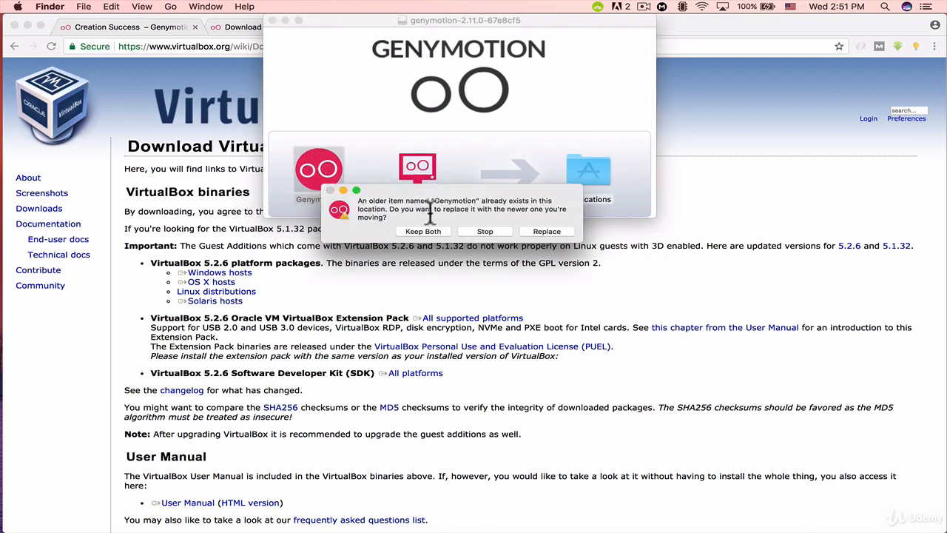
click(547, 230)
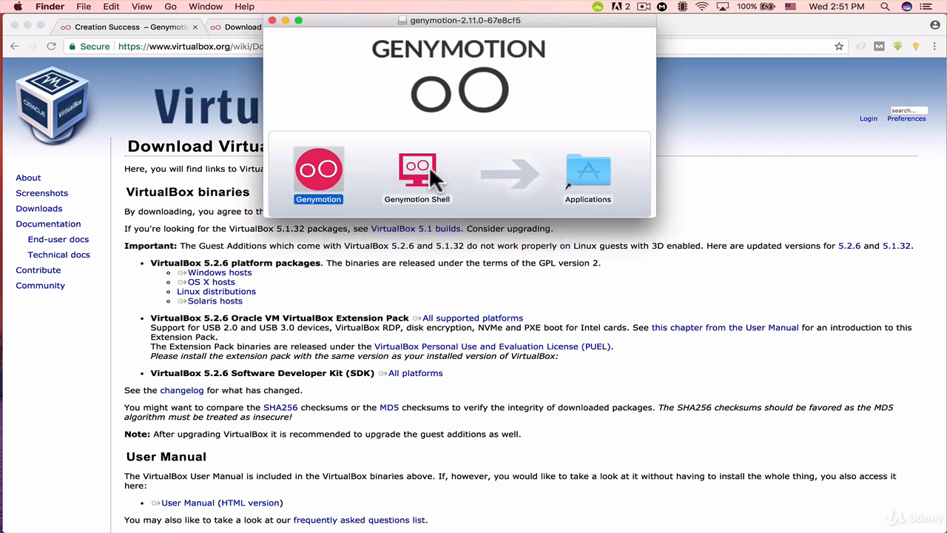
drag(425, 163, 569, 169)
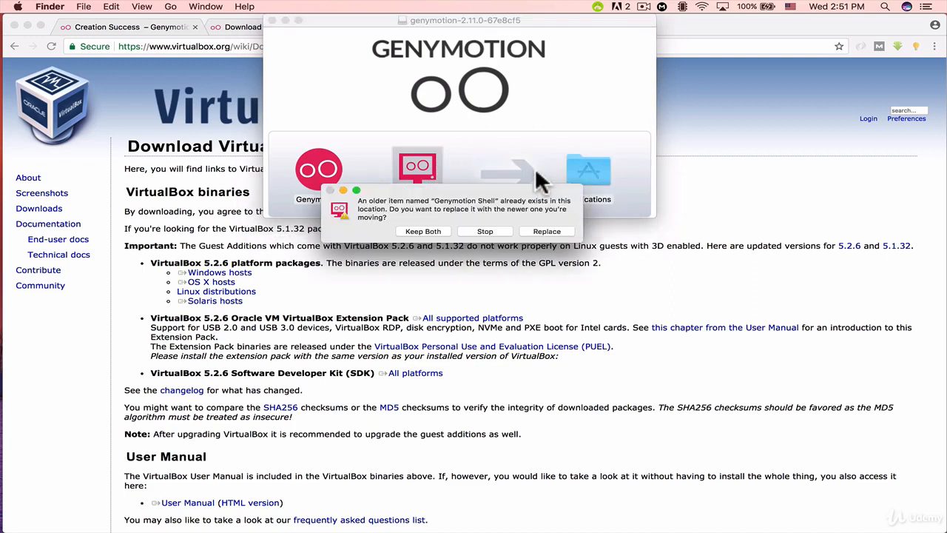
click(548, 230)
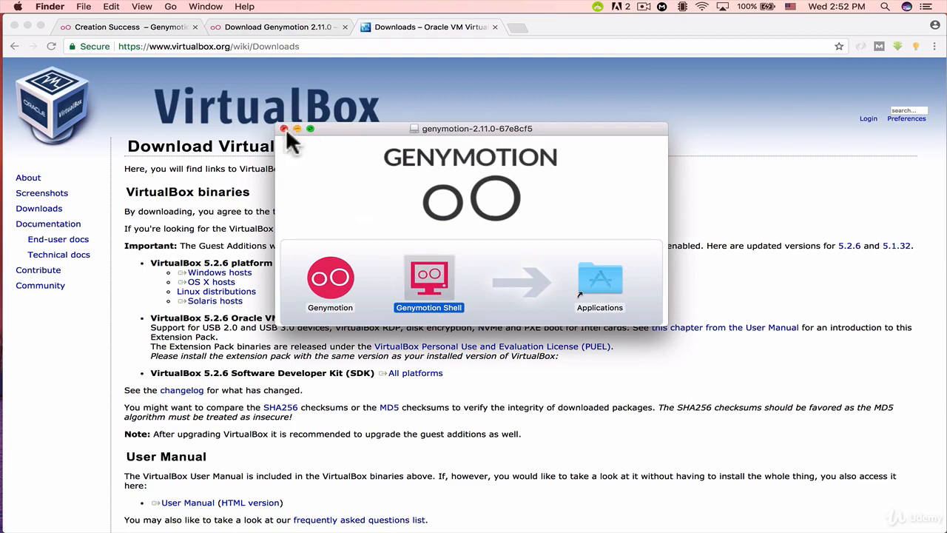
click(283, 128)
Find Genymotion with a Spotlight search for "gen", launch it, and allow the downloaded application to open
key(super+space)
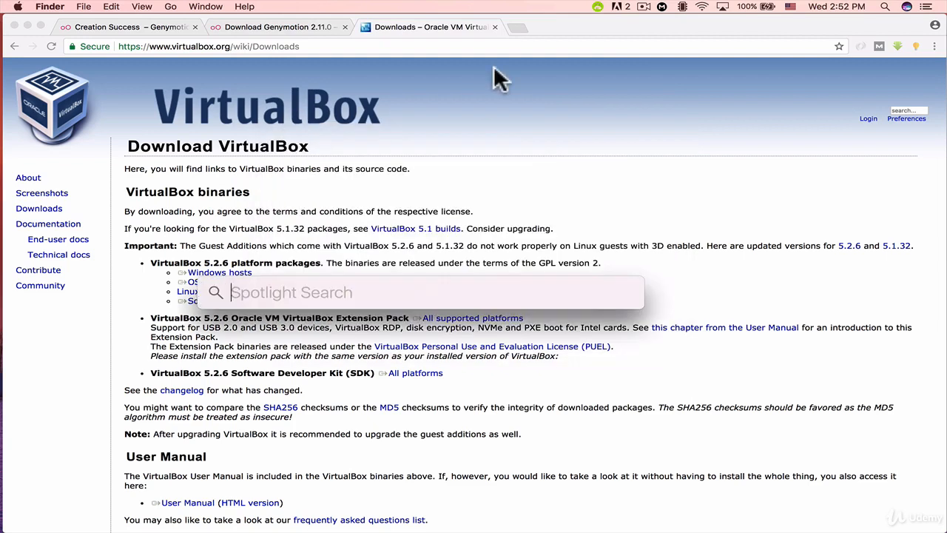
text(gen)
key(Return)
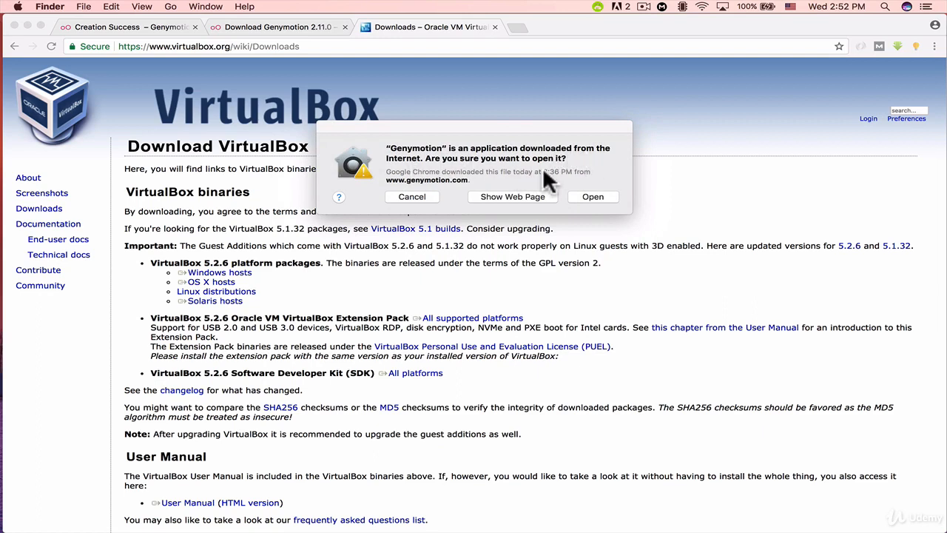
click(593, 197)
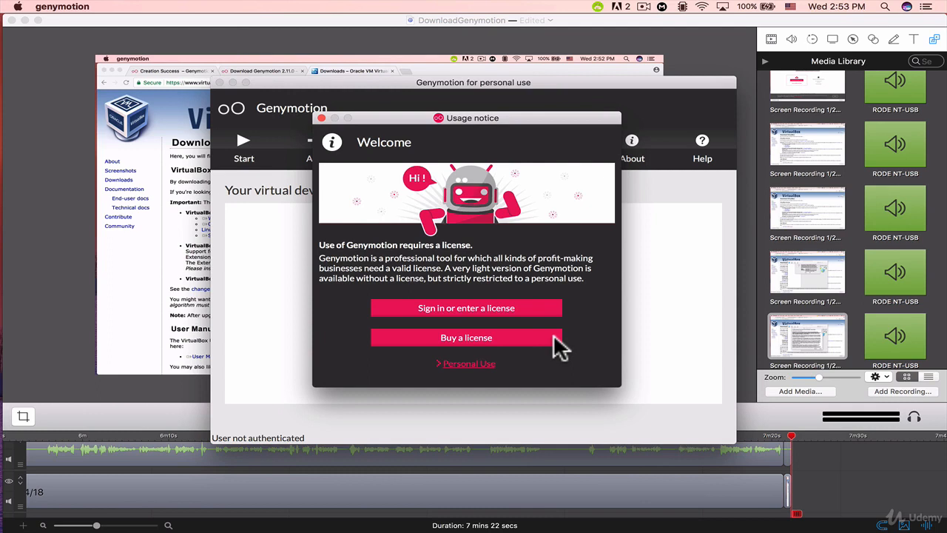
Choose personal use of Genymotion, accept the end user license agreement, and dismiss the What's new in Genymotion 2.11 notice
click(473, 368)
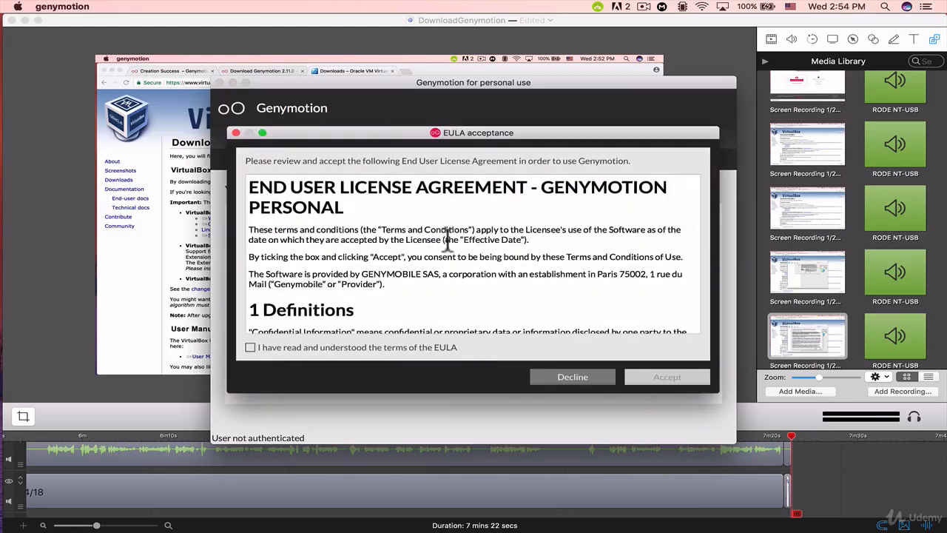
scroll(447, 240, down, 10)
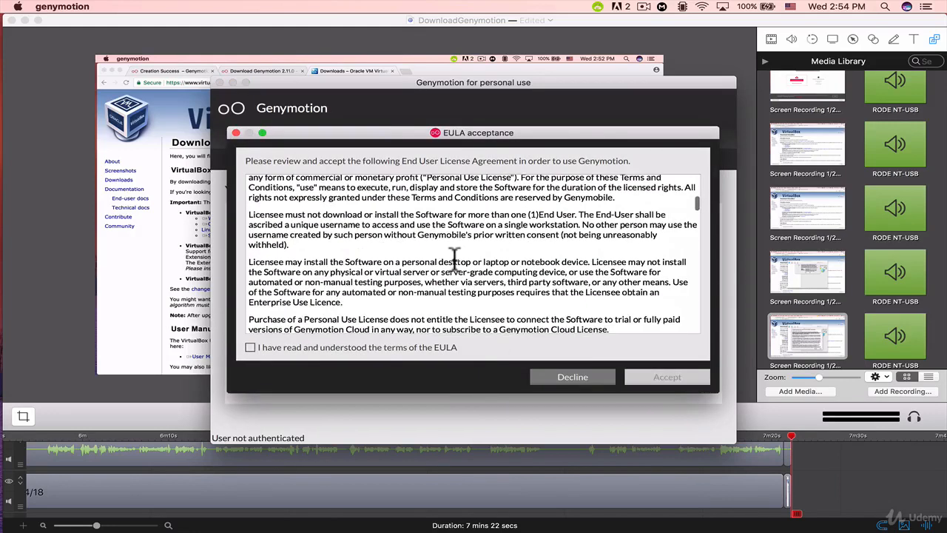
click(250, 348)
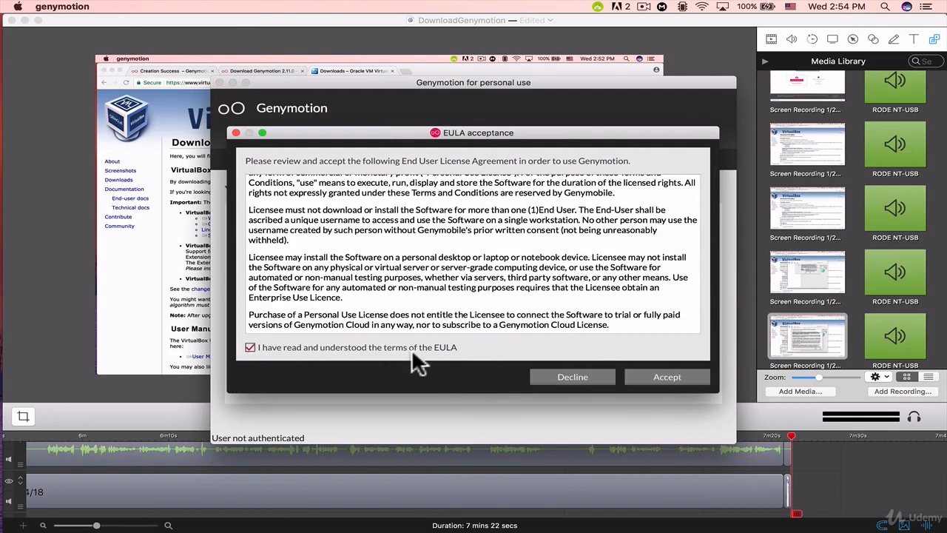
scroll(429, 307, down, 10)
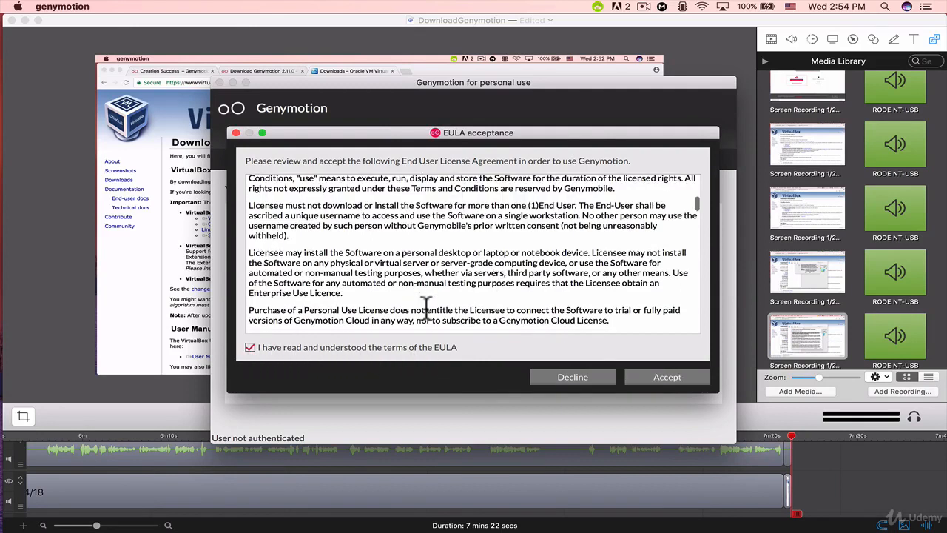
scroll(456, 252, down, 15)
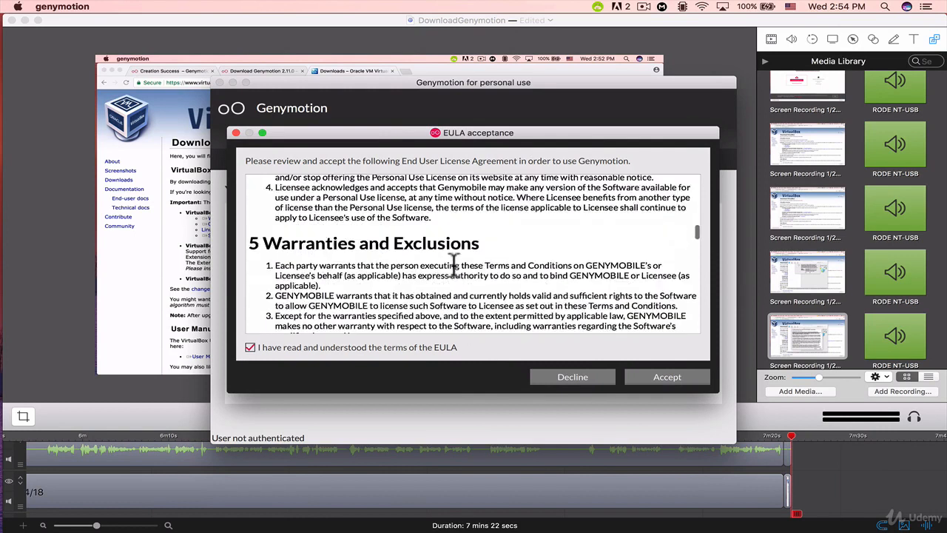
click(670, 377)
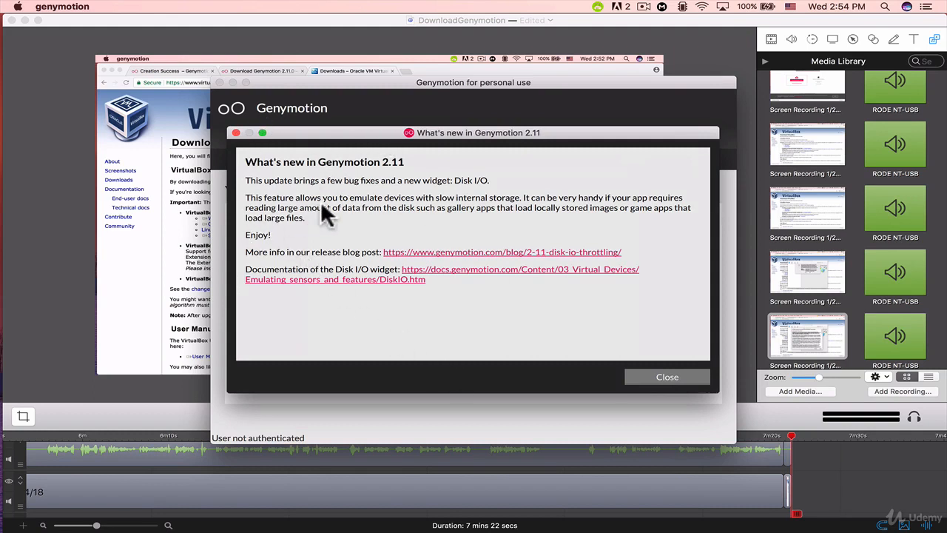
click(663, 378)
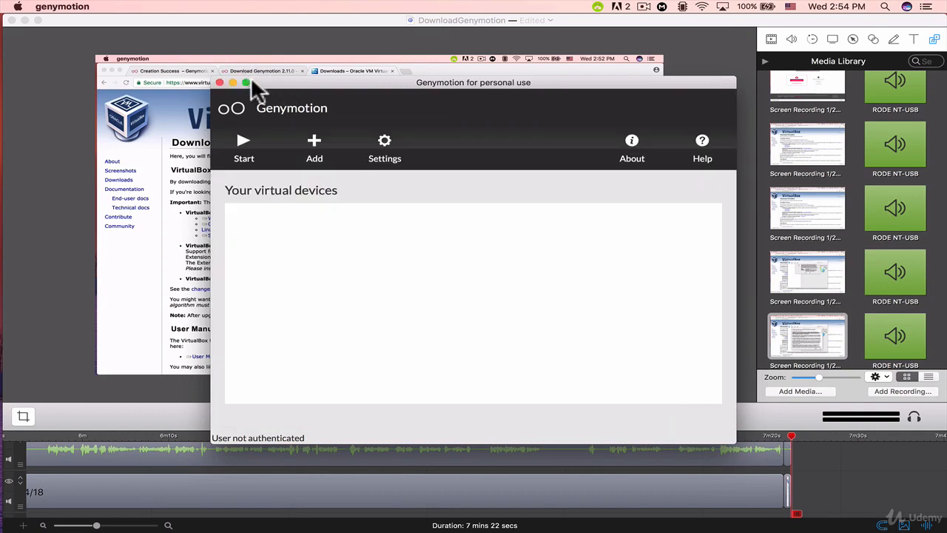
Begin adding a new virtual device and sign in to the Genymotion account to access all available virtual devices
drag(251, 77, 223, 66)
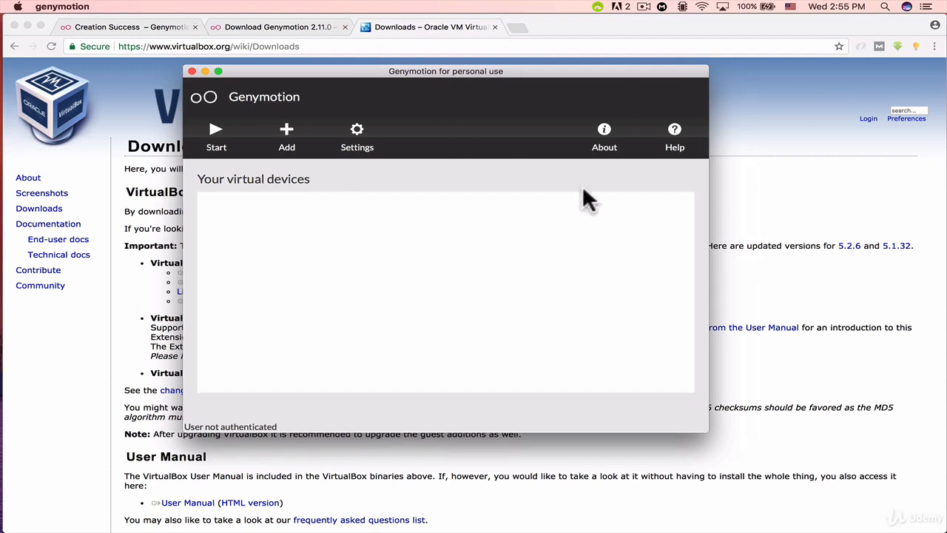
click(286, 133)
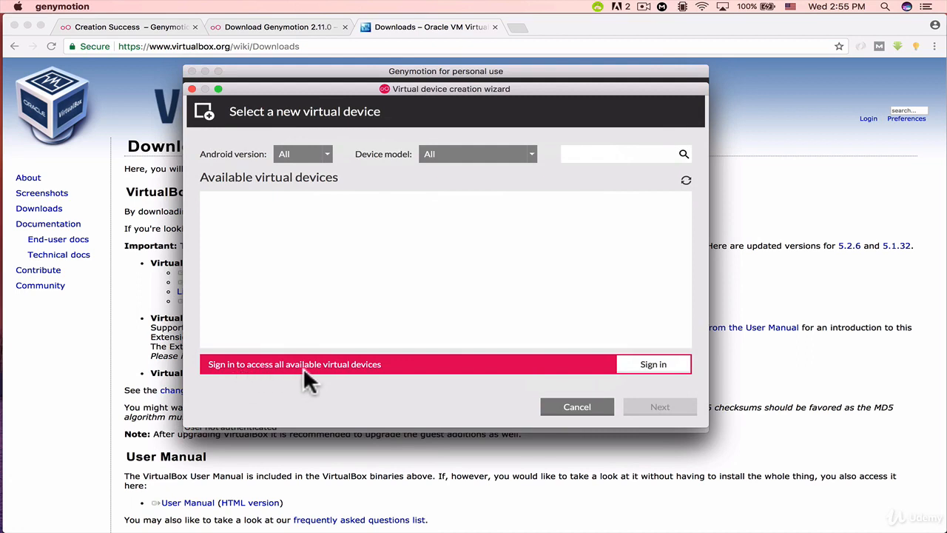
click(644, 367)
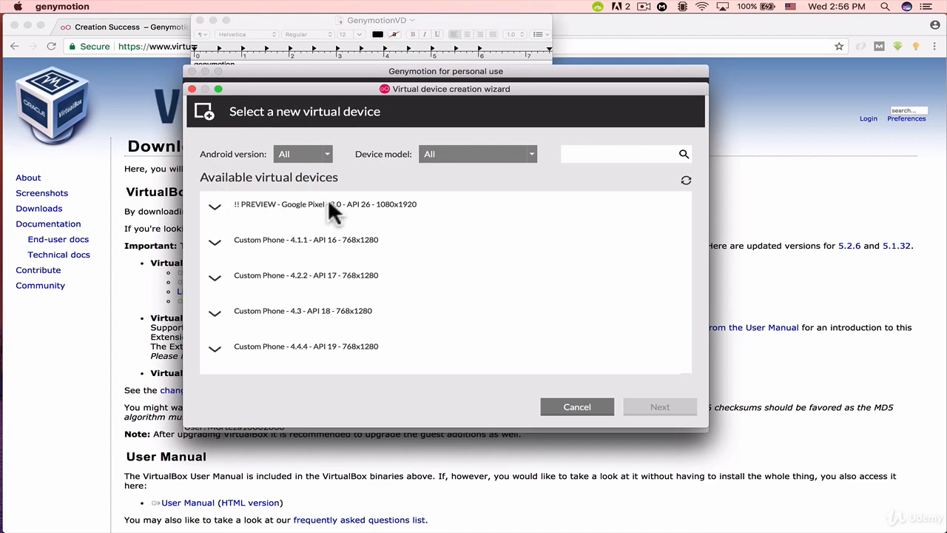
Browse the available virtual devices and filter them to Android version 8.0
scroll(347, 293, down, 5)
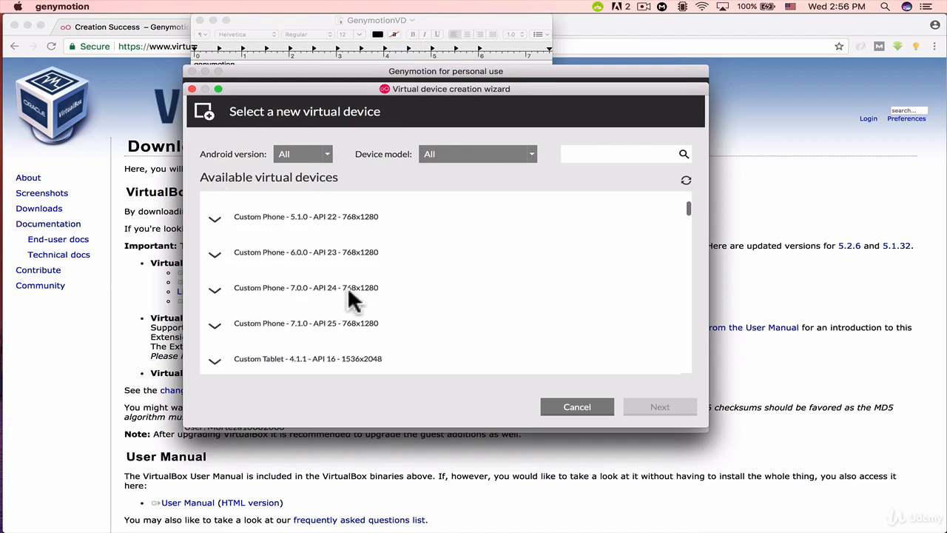
scroll(348, 291, down, 2)
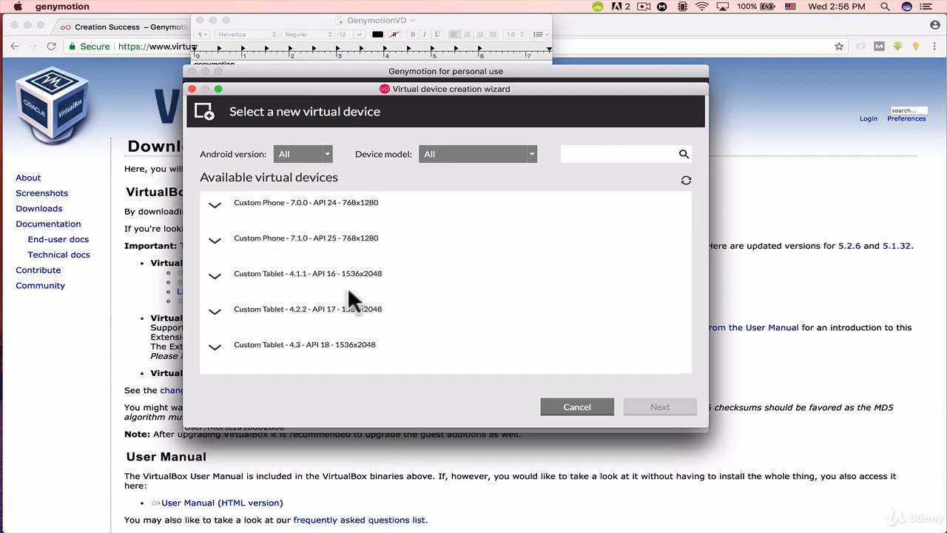
scroll(354, 300, up, 8)
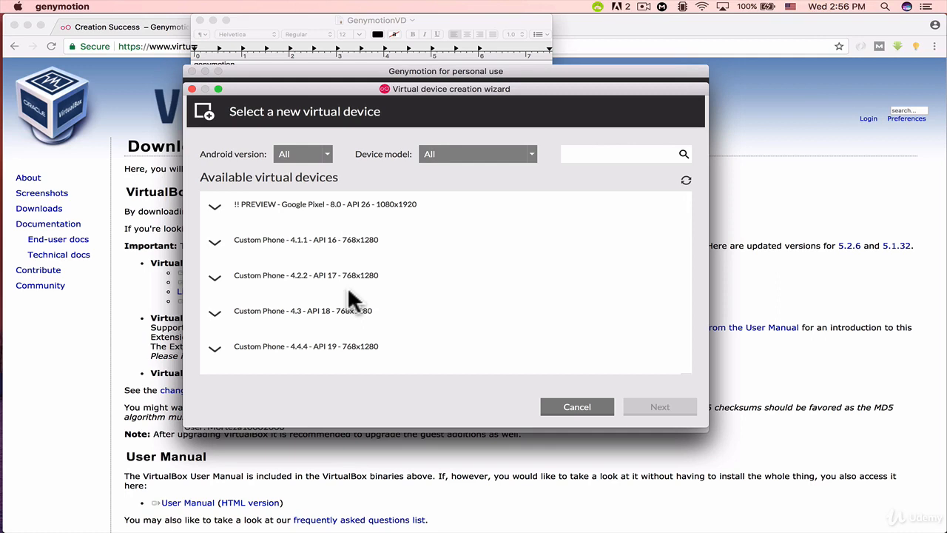
scroll(349, 293, down, 4)
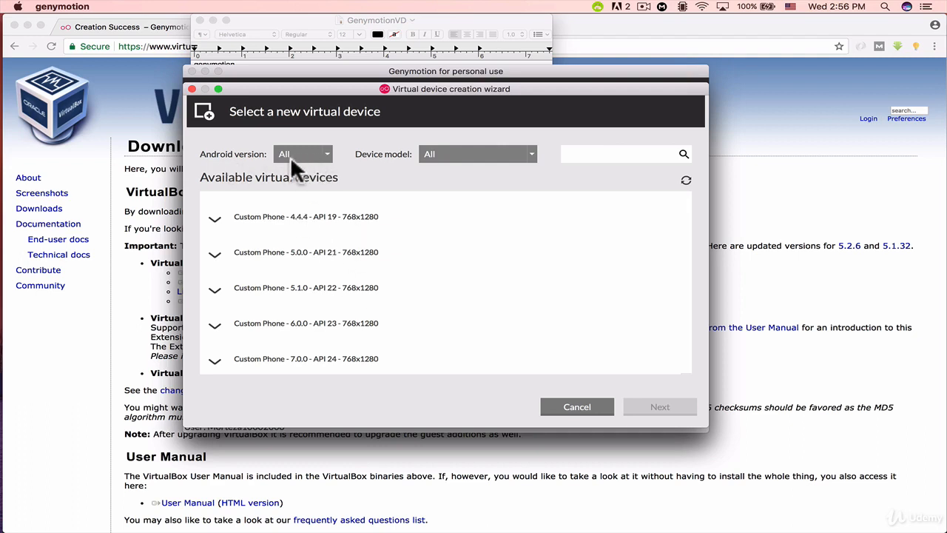
click(325, 156)
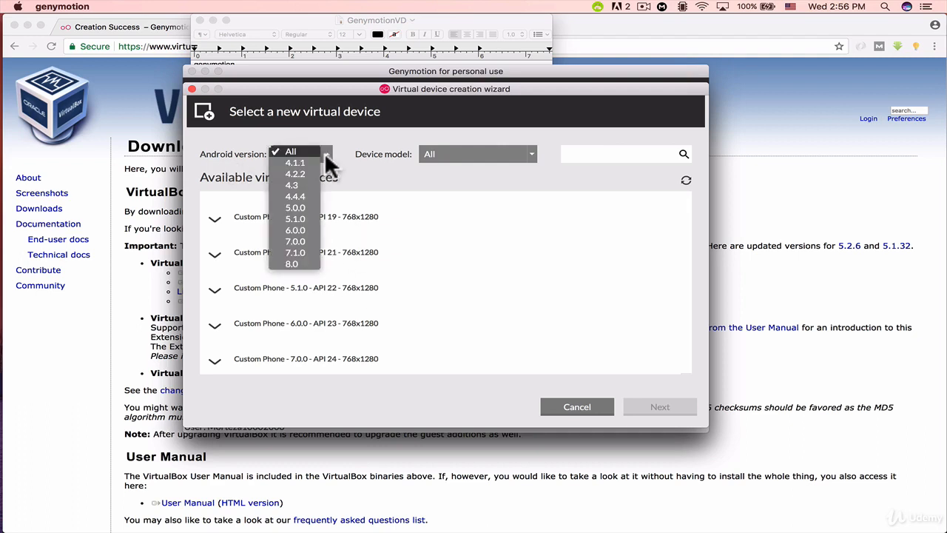
click(293, 264)
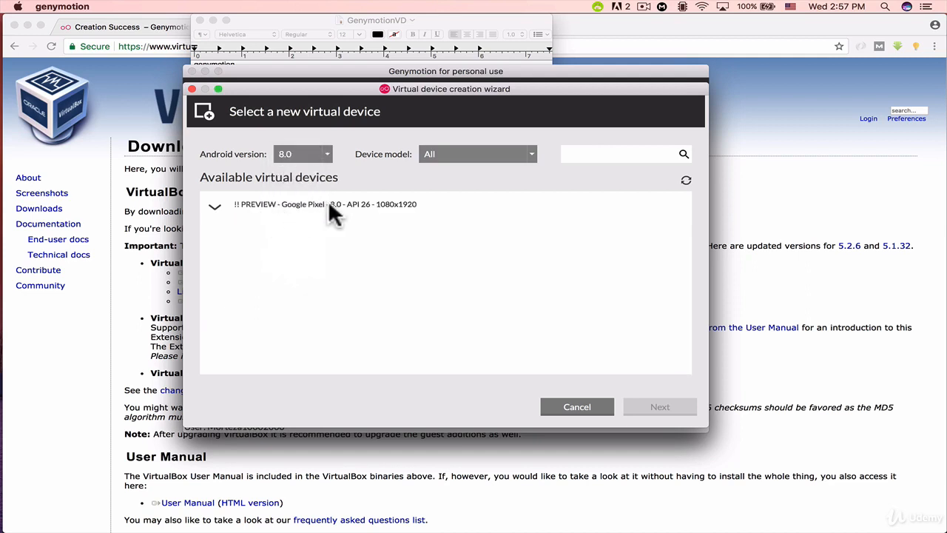
Try the Sony Xperia Z device model filter for Android 8.0, and set the device model to !! PREVIEW instead
click(449, 150)
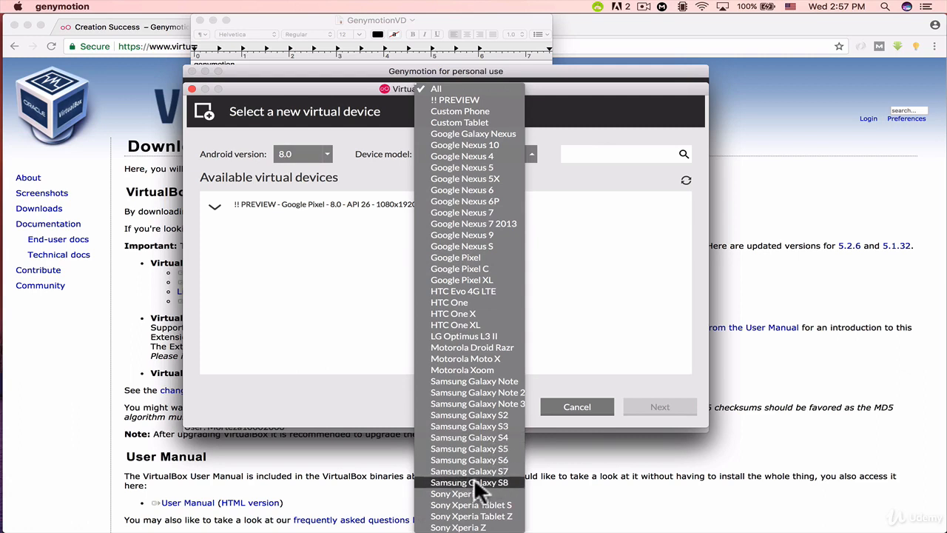
click(462, 528)
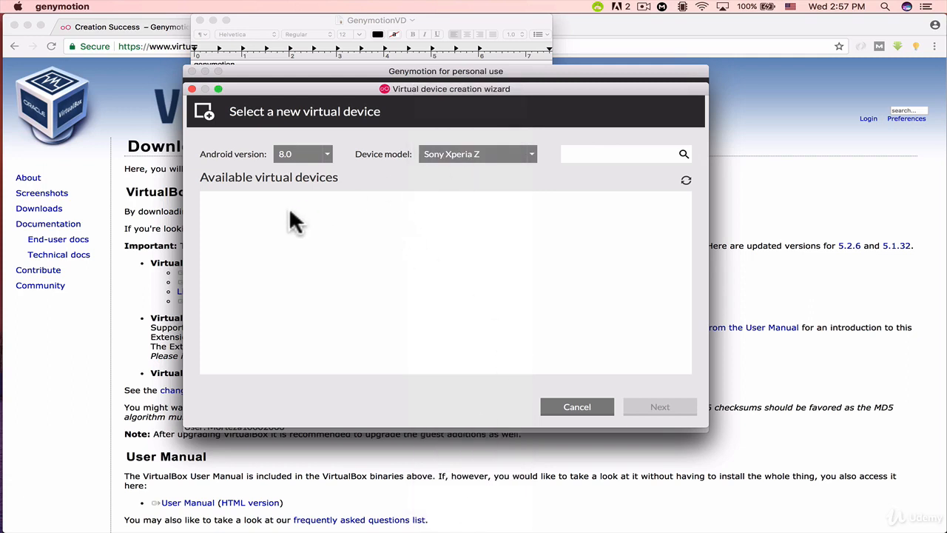
click(435, 154)
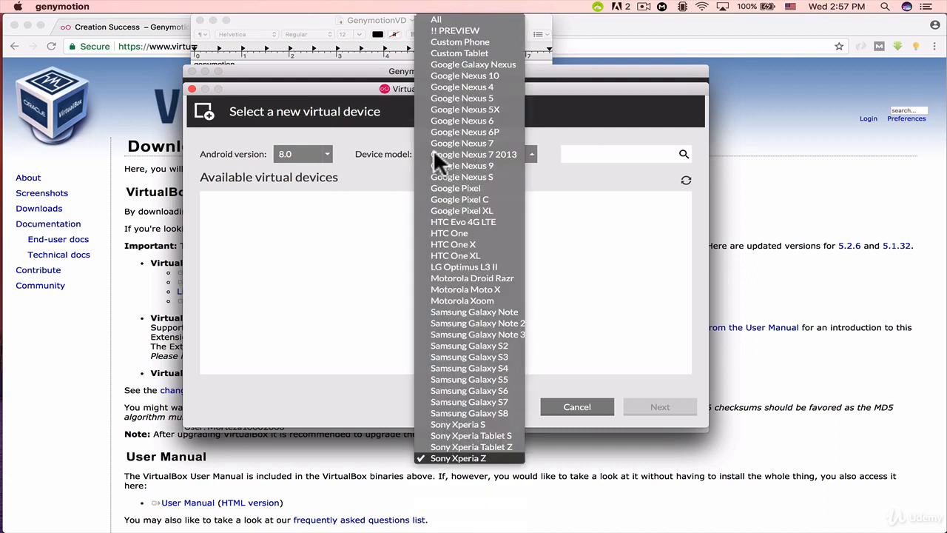
click(478, 30)
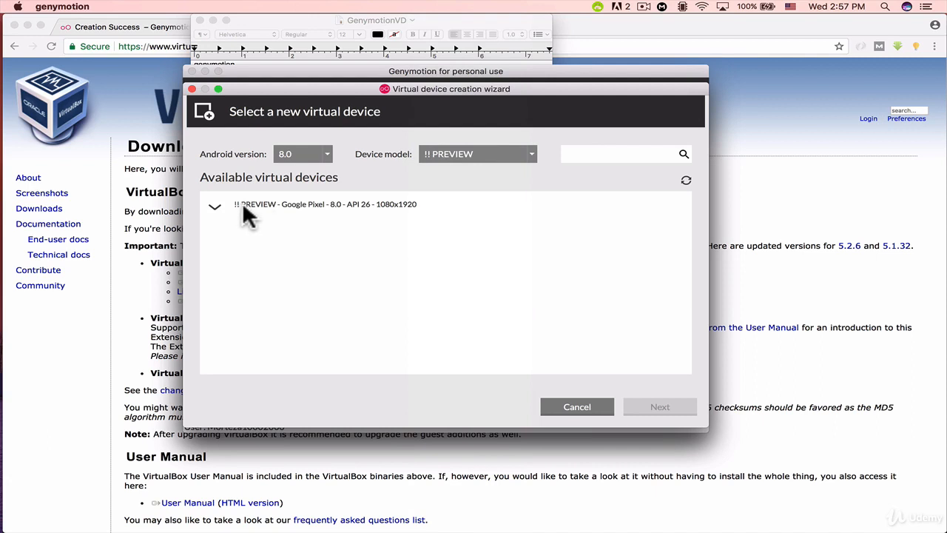
Create a virtual device from the Google Pixel 8.0 API 26 1080x1920 preview, name it Genymotion Oreo VD, and finish the wizard after deployment
click(308, 203)
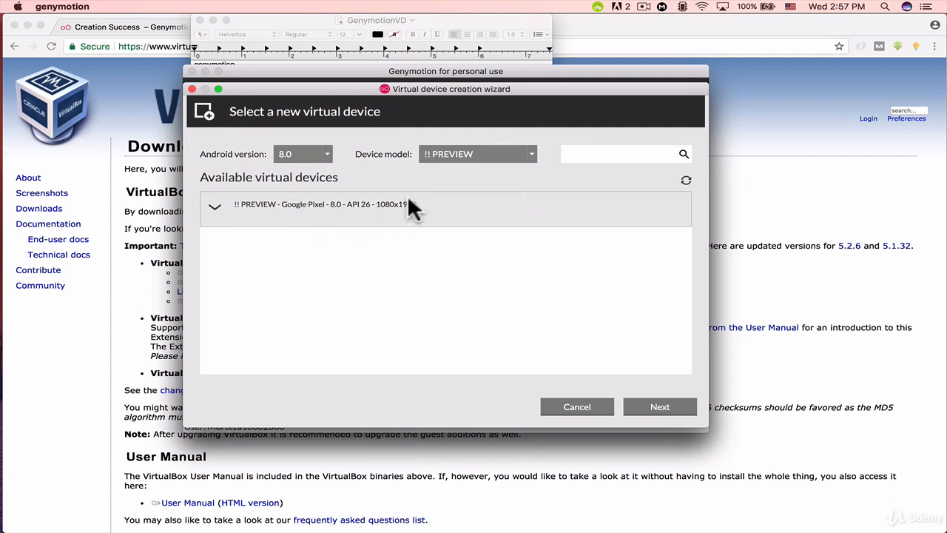
click(666, 407)
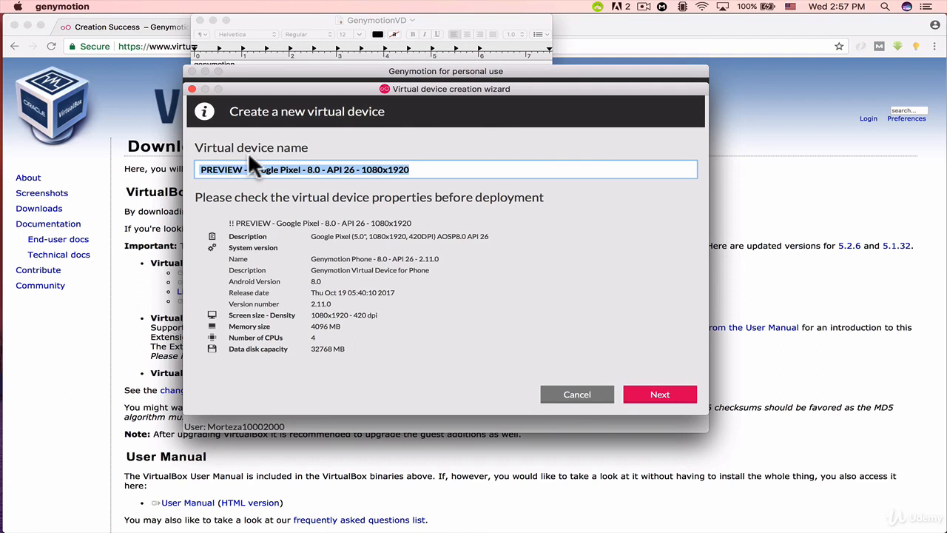
click(330, 164)
triple_click(411, 170)
text(enymoti)
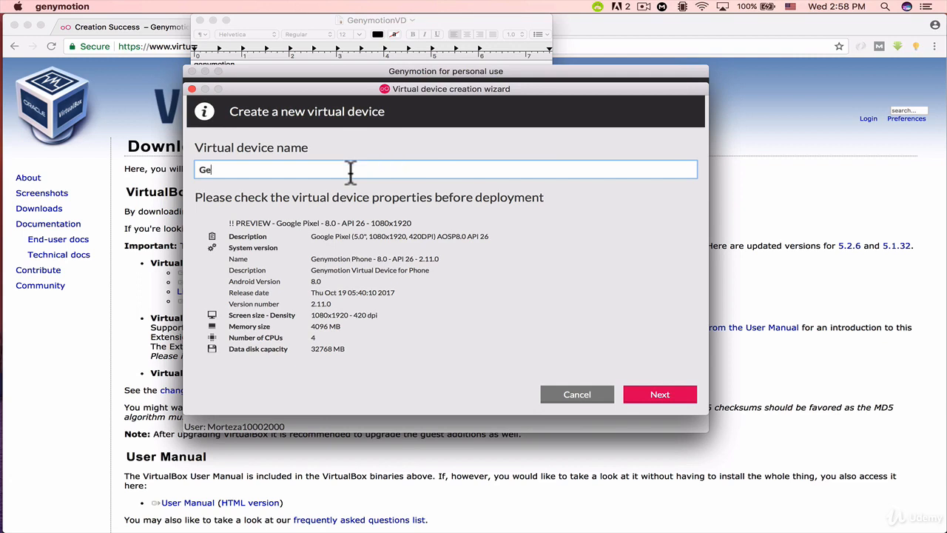
text(on Oreo VD)
click(637, 389)
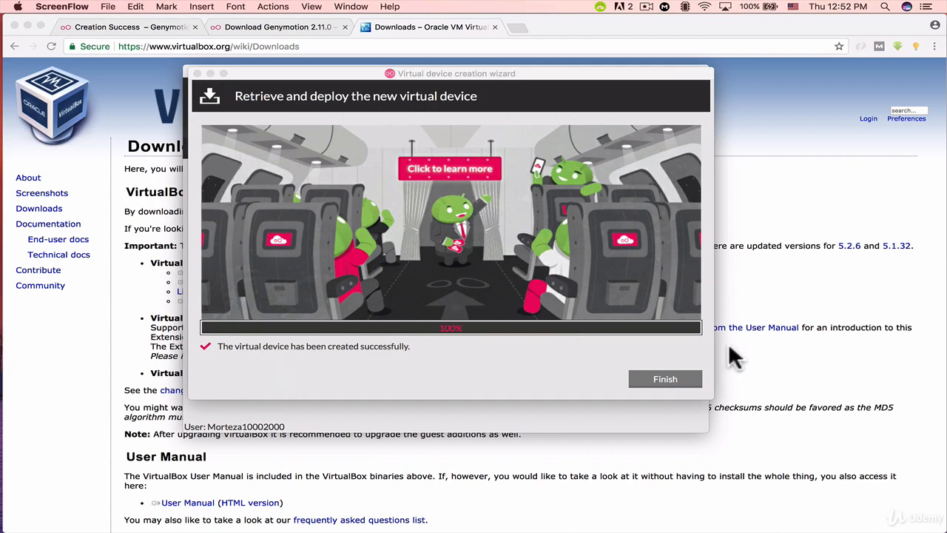
click(665, 379)
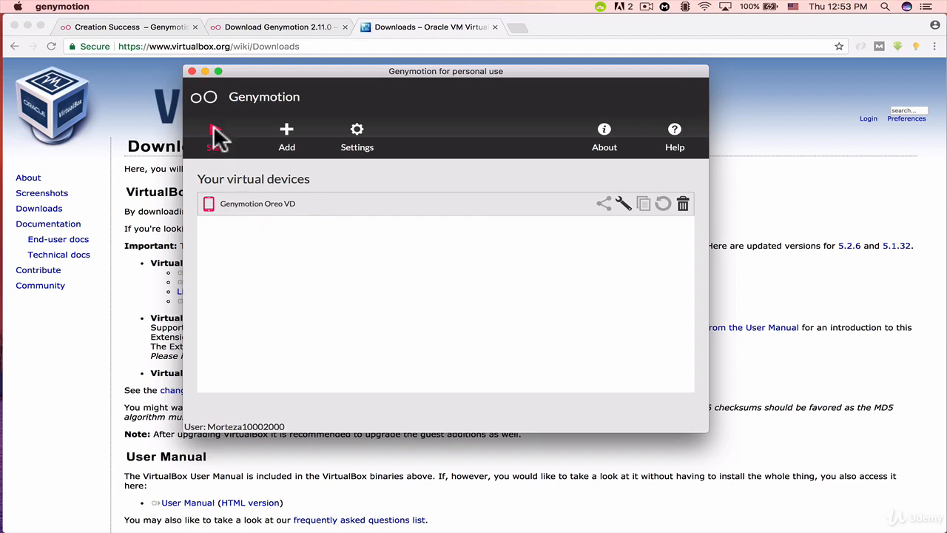
Start the Genymotion Oreo VD virtual device and reposition its player window slightly
click(217, 139)
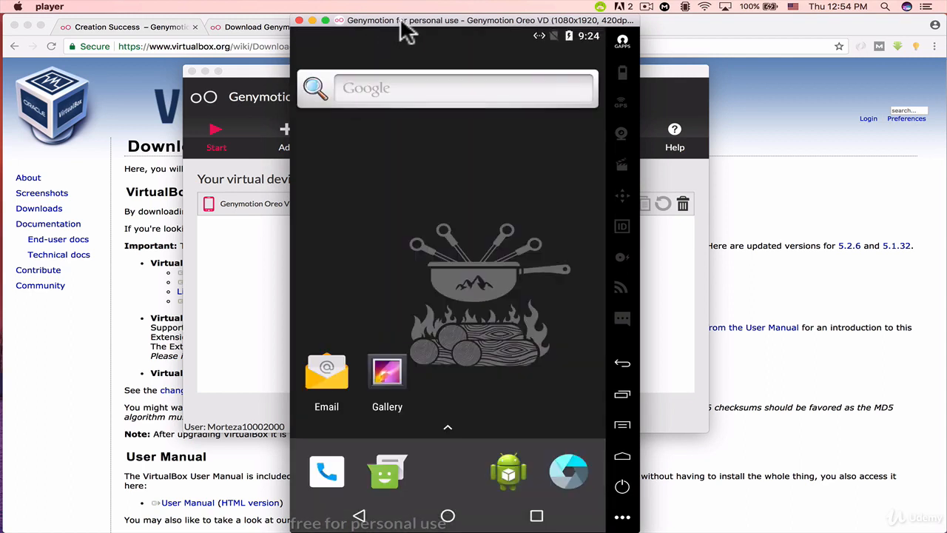
drag(401, 22, 393, 4)
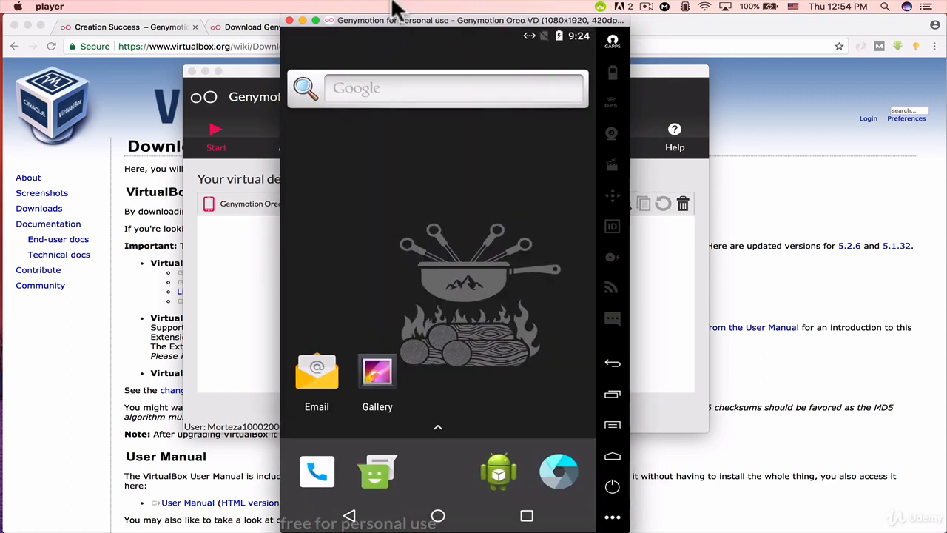